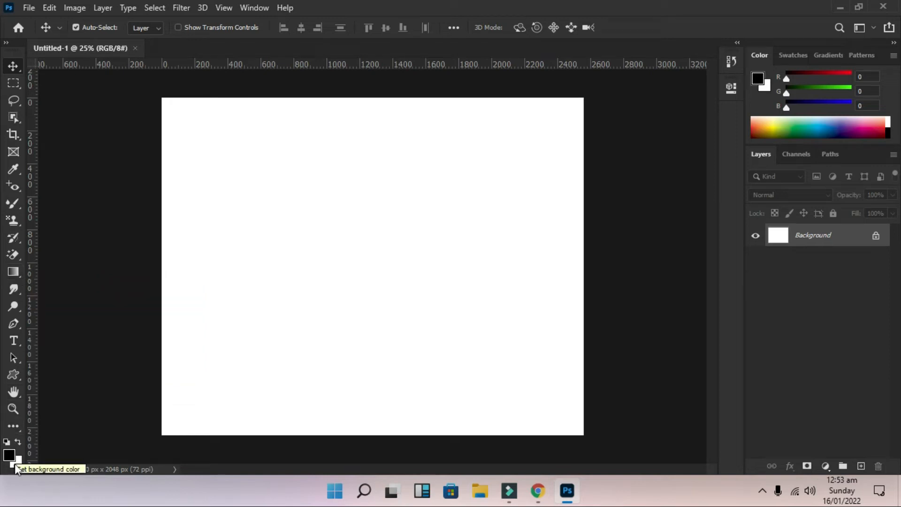
Step: Fill the Background layer with a linear gradient from left edge to right edge, using the Orange_05 preset from the Oranges group
click(13, 272)
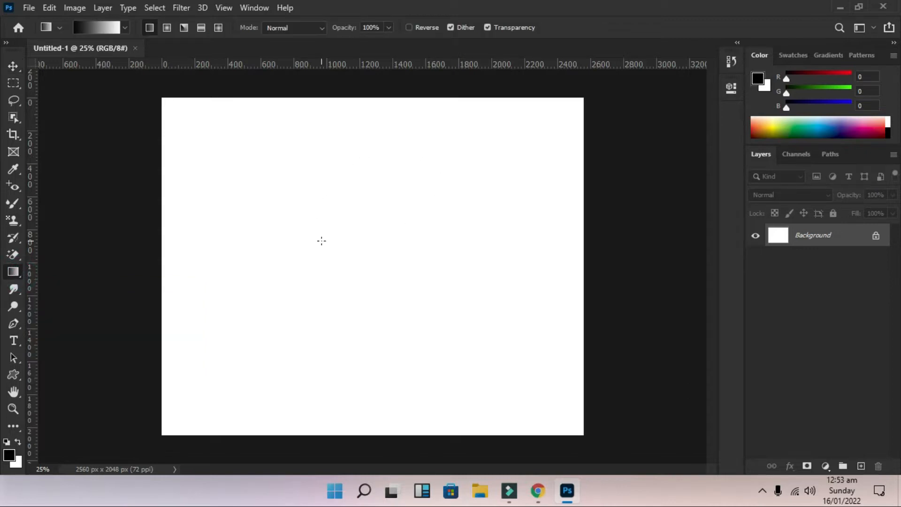
click(123, 28)
click(28, 53)
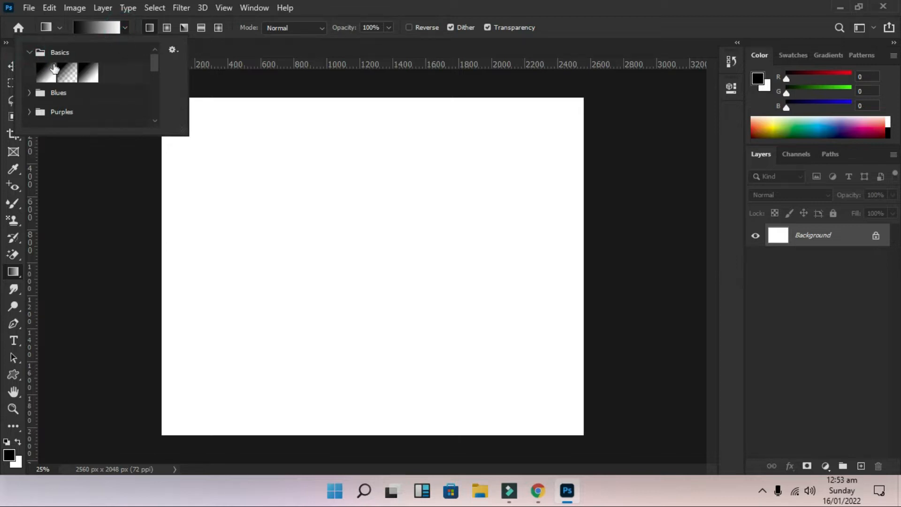
click(29, 93)
scroll(71, 94, down, 3)
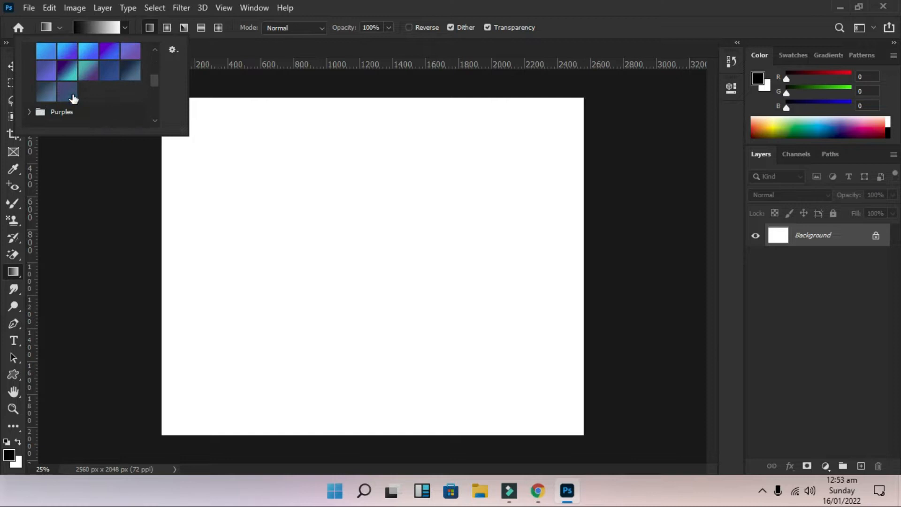
click(29, 112)
scroll(71, 108, down, 2)
scroll(119, 120, down, 5)
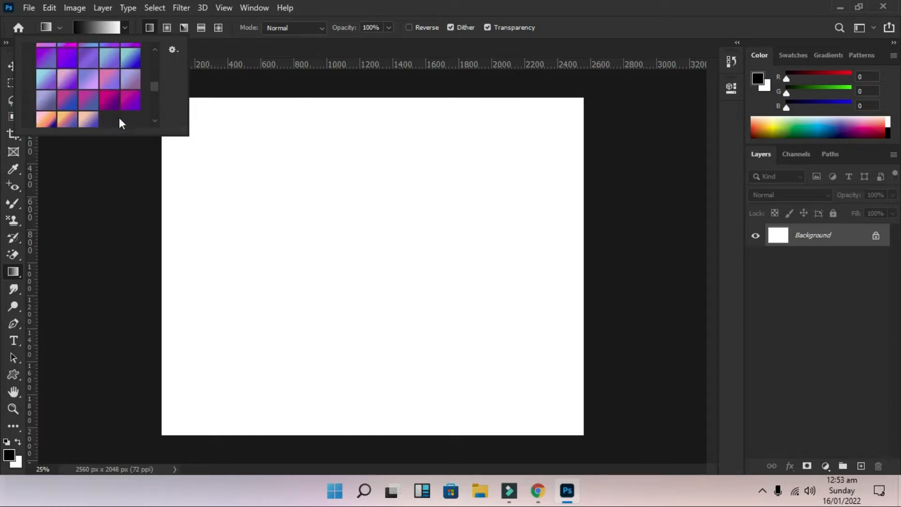
click(29, 86)
scroll(62, 92, down, 2)
click(29, 105)
scroll(94, 89, down, 2)
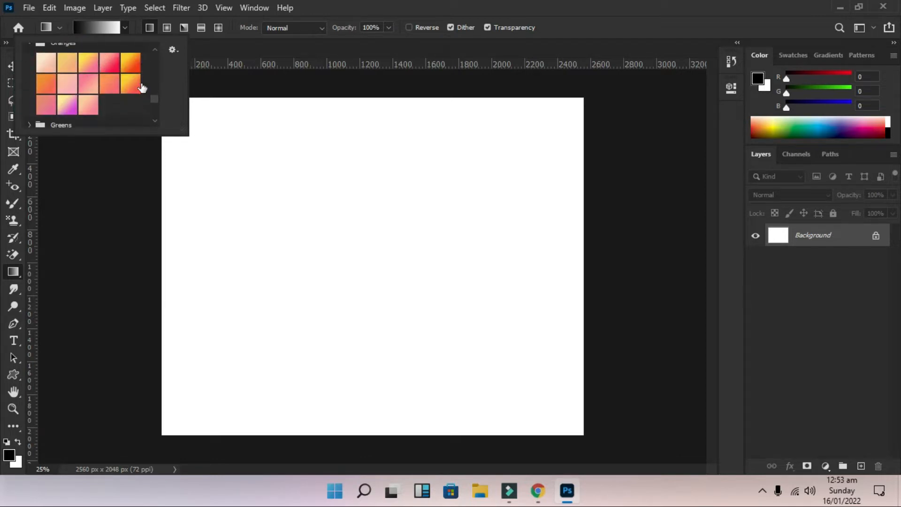
click(129, 57)
click(424, 19)
drag(165, 287, 575, 289)
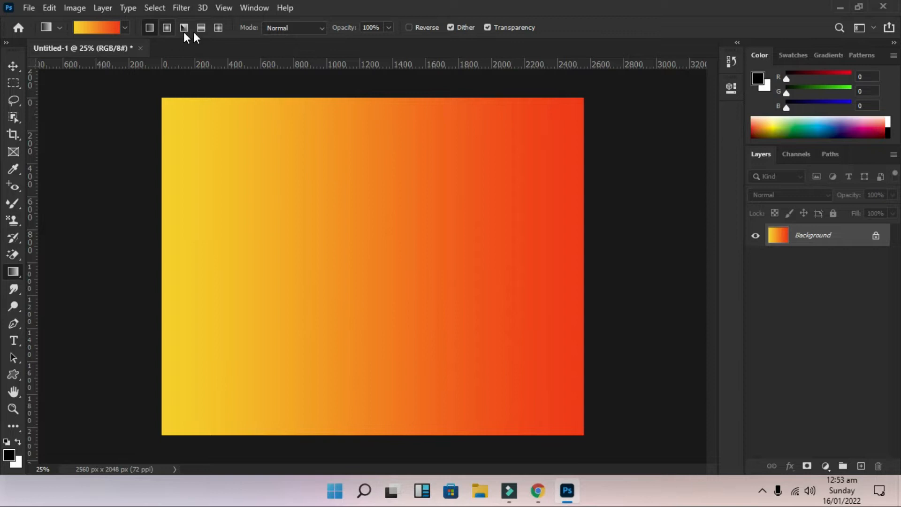
Step: Redraw the orange gradient across the canvas in the radial style and in the angle style
click(167, 27)
drag(225, 271, 457, 284)
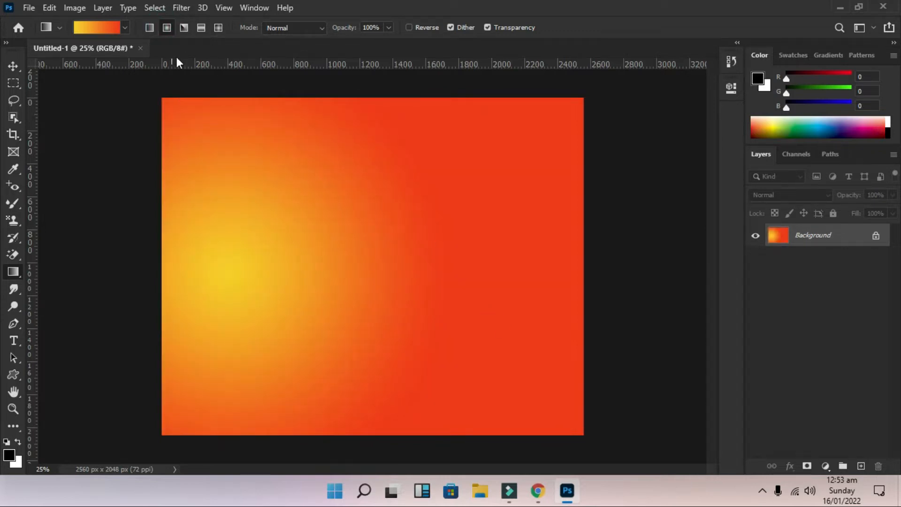
click(184, 28)
drag(571, 257, 393, 248)
Step: Redraw the orange gradient across the canvas in the reflected style and in the diamond style
click(200, 27)
drag(338, 127, 363, 380)
click(218, 28)
drag(287, 238, 428, 238)
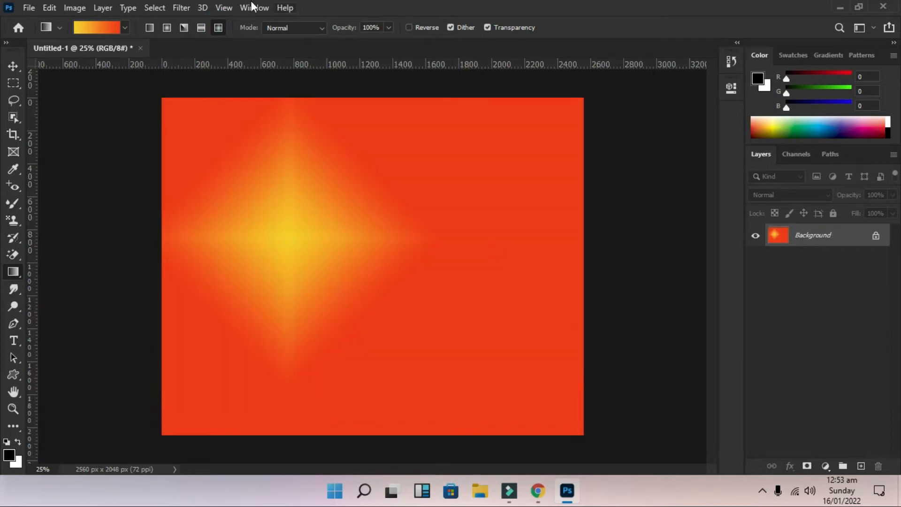
Step: Return to the linear gradient style and refill the canvas from yellow at its left to red at its right edge
click(150, 28)
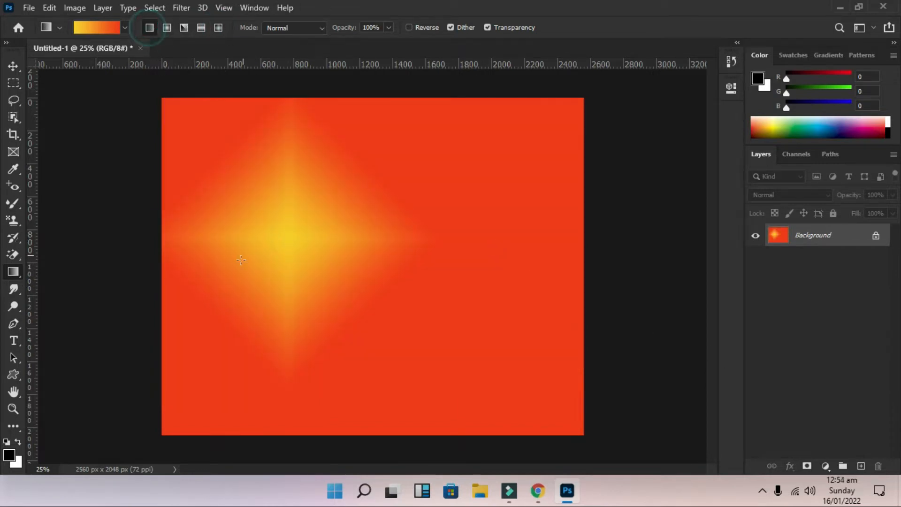
drag(227, 267, 581, 290)
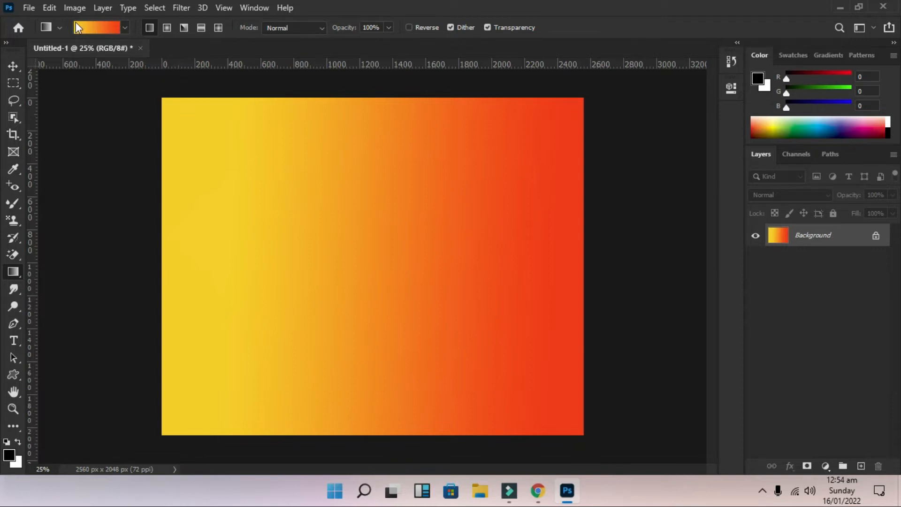
Step: Edit the current gradient and set its starting colour stop at 0% to the pinkish red ff003c
click(94, 27)
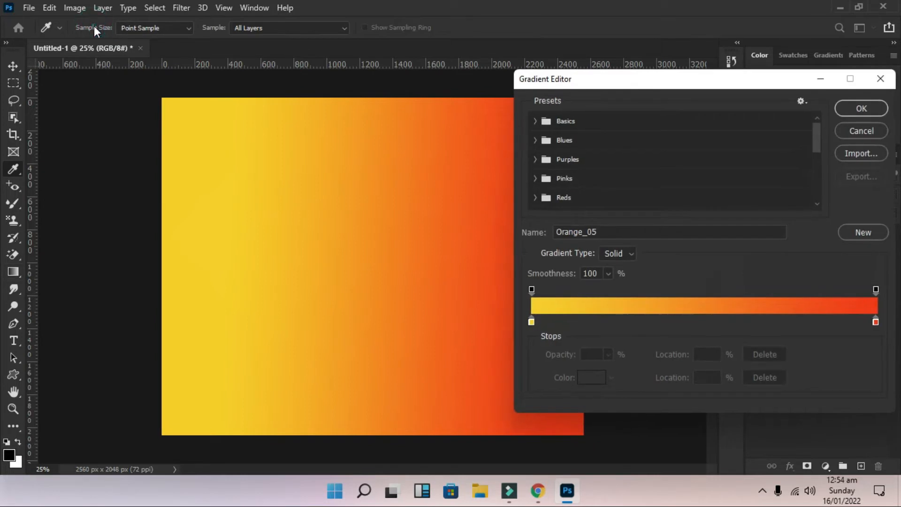
drag(580, 78, 307, 86)
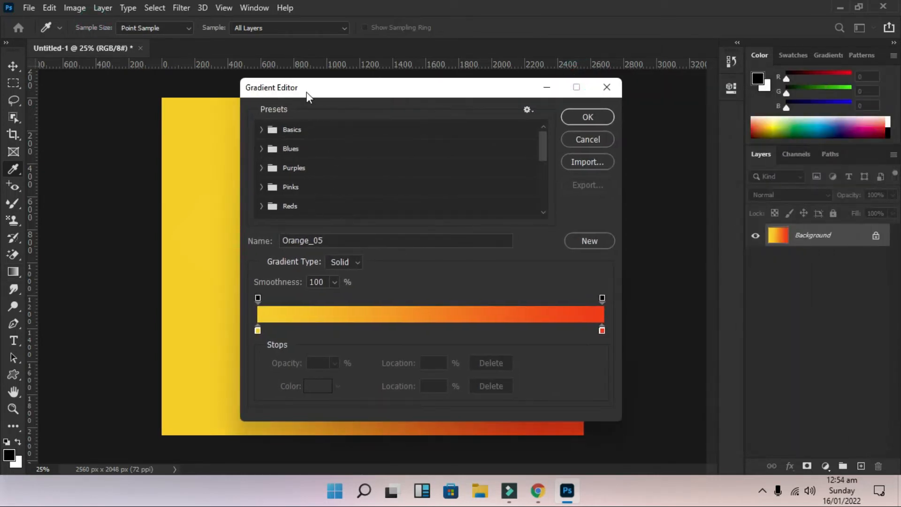
click(257, 328)
drag(353, 91, 340, 39)
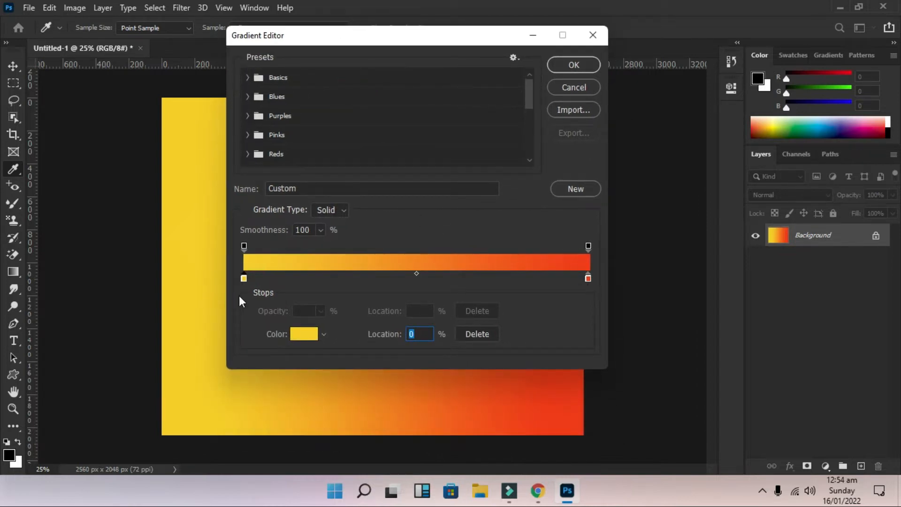
click(243, 278)
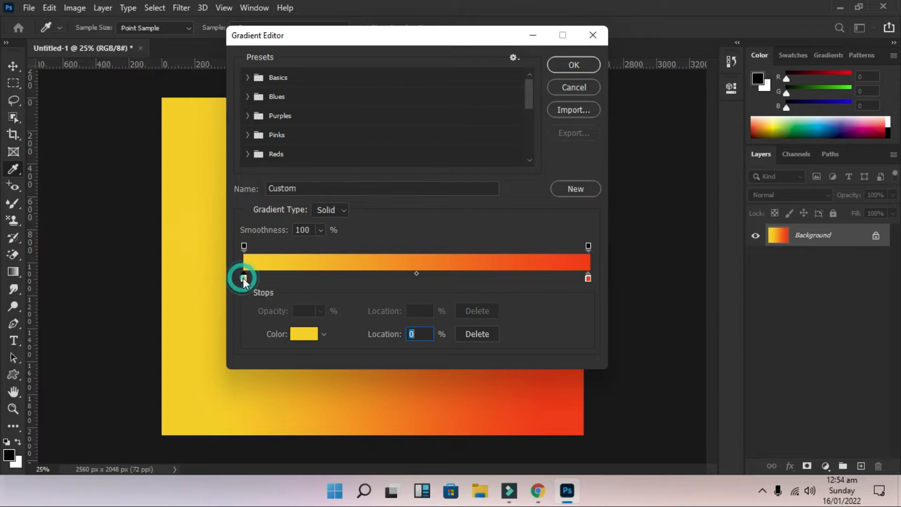
click(300, 333)
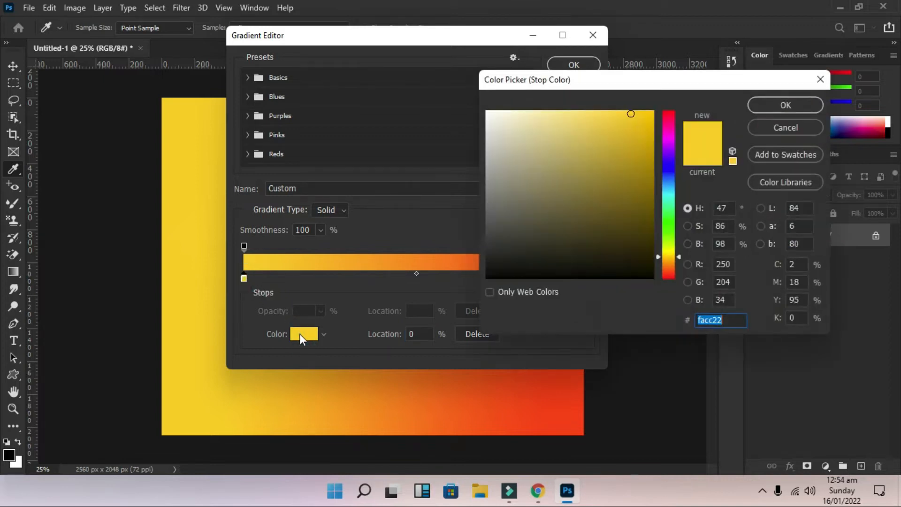
click(666, 117)
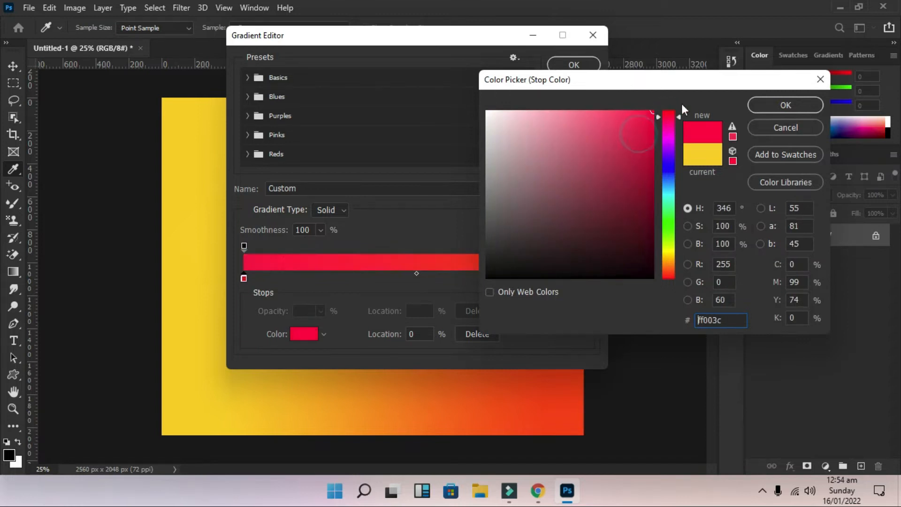
click(770, 105)
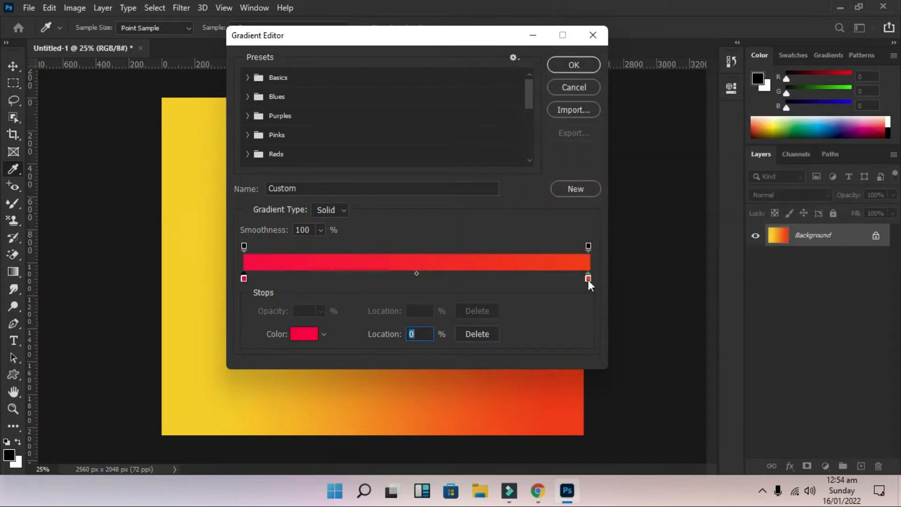
Step: Set the gradient's ending colour stop at 100% to the yellow-orange ffb400
click(588, 279)
click(295, 335)
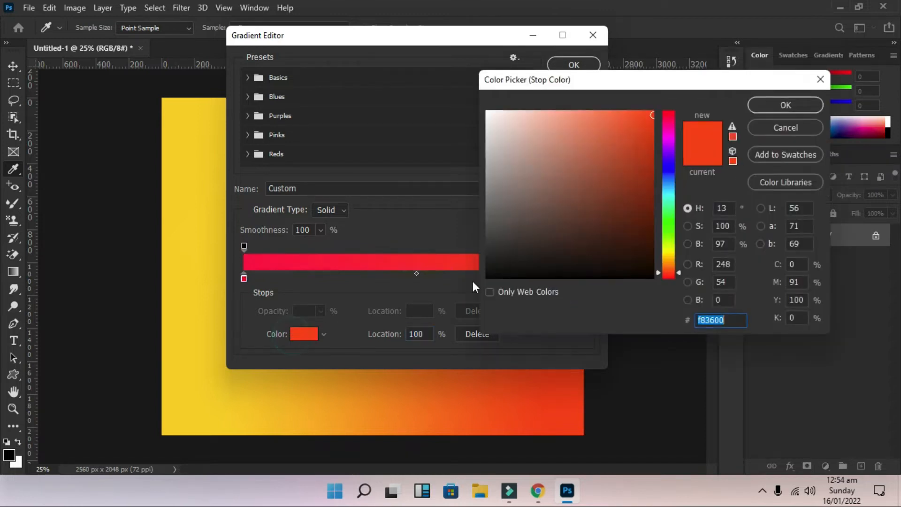
click(669, 259)
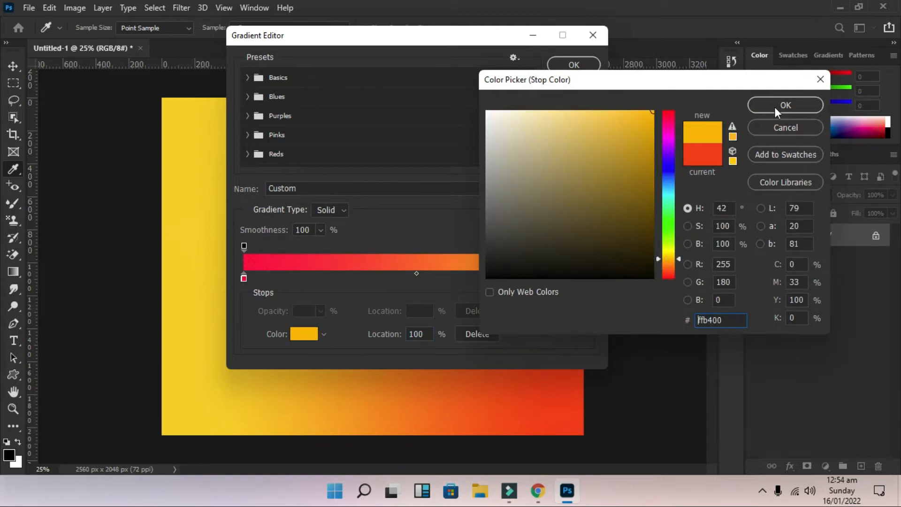
click(776, 108)
Step: Accept the edited gradient and fill the canvas with it from red at the left to yellow at the right
click(575, 66)
mouse_move(268, 247)
mouse_down()
mouse_move(433, 229)
mouse_move(610, 226)
mouse_move(84, 252)
mouse_up()
drag(141, 268, 576, 262)
Step: Add colour stops at 48% and 28% to the current gradient and remove the one at 28%
click(76, 27)
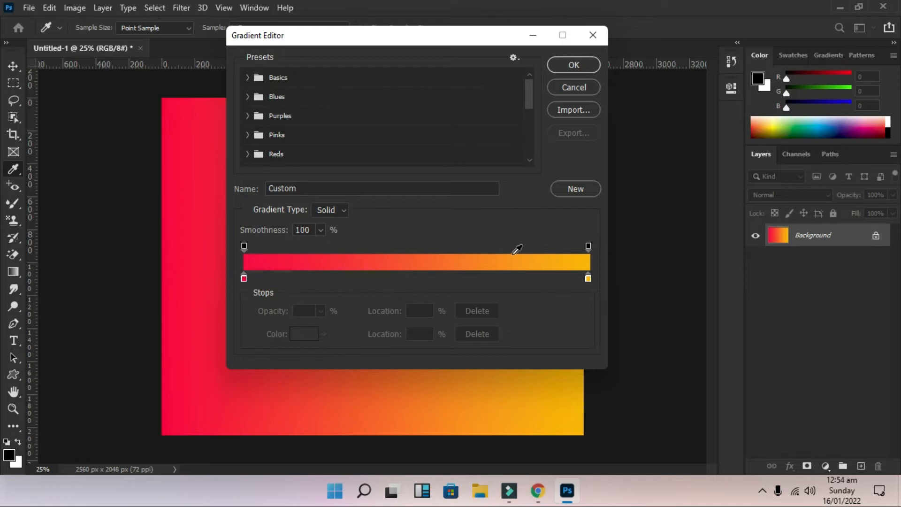
click(409, 276)
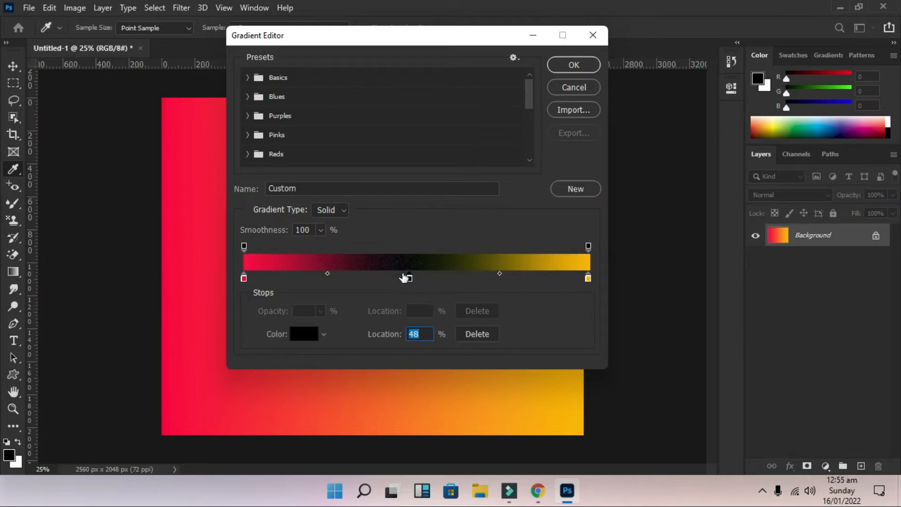
click(341, 277)
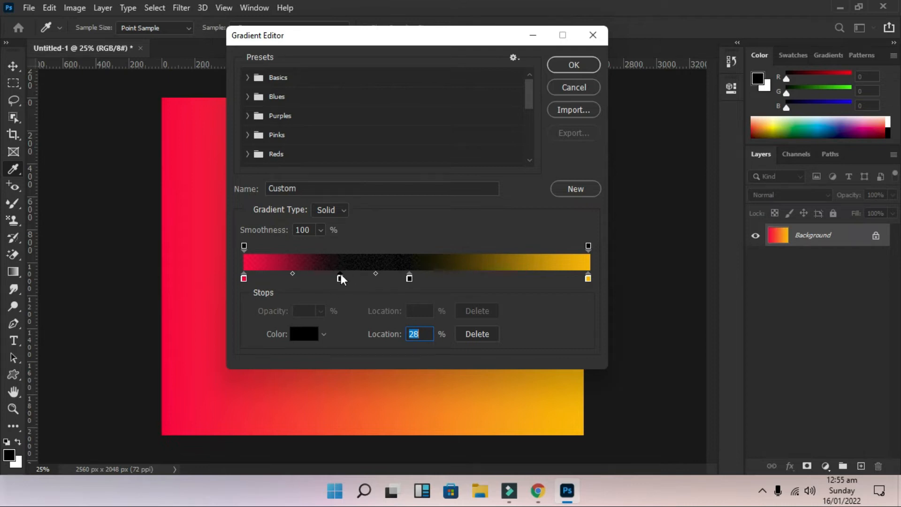
drag(339, 278, 343, 356)
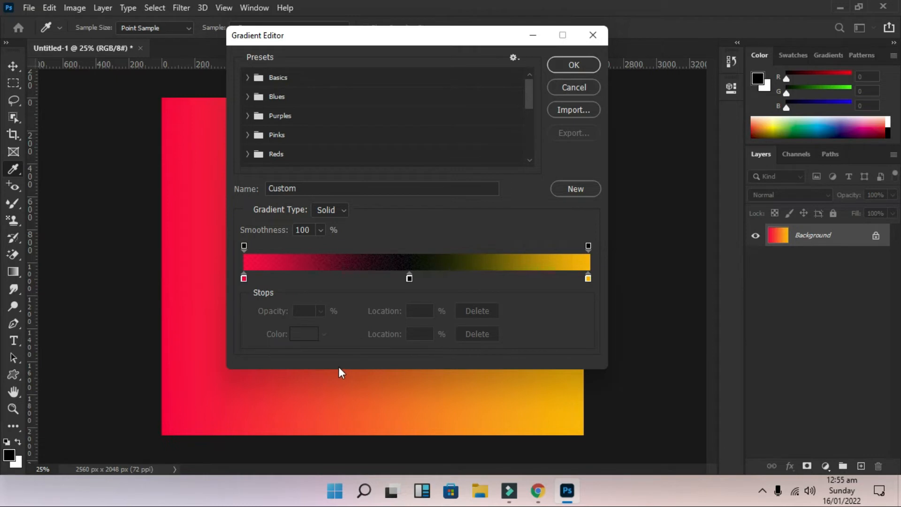
Step: Change the colour of the gradient's middle stop at 48% to a muted red
click(409, 279)
click(305, 334)
click(565, 196)
click(589, 155)
click(785, 105)
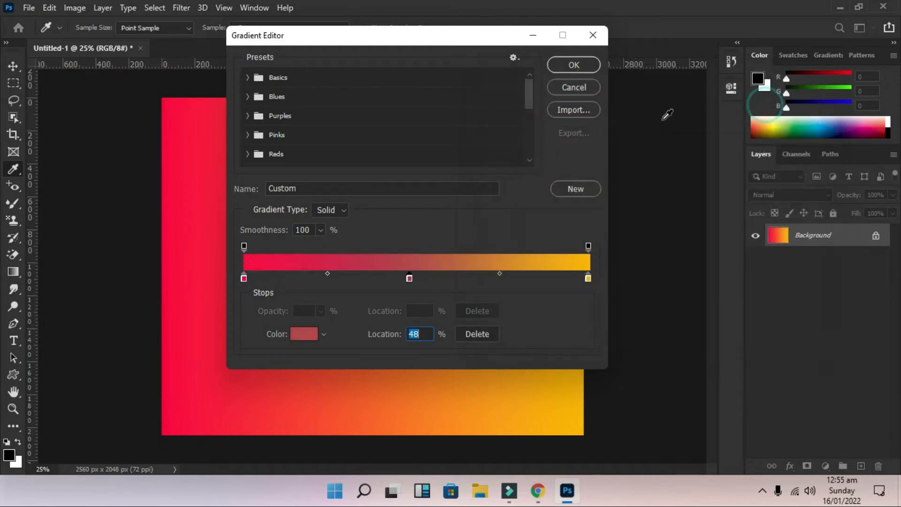
Step: Accept the three-colour gradient, fill the canvas with it, and redraw it outside the left edge so yellow covers everything
click(574, 65)
drag(171, 280, 470, 279)
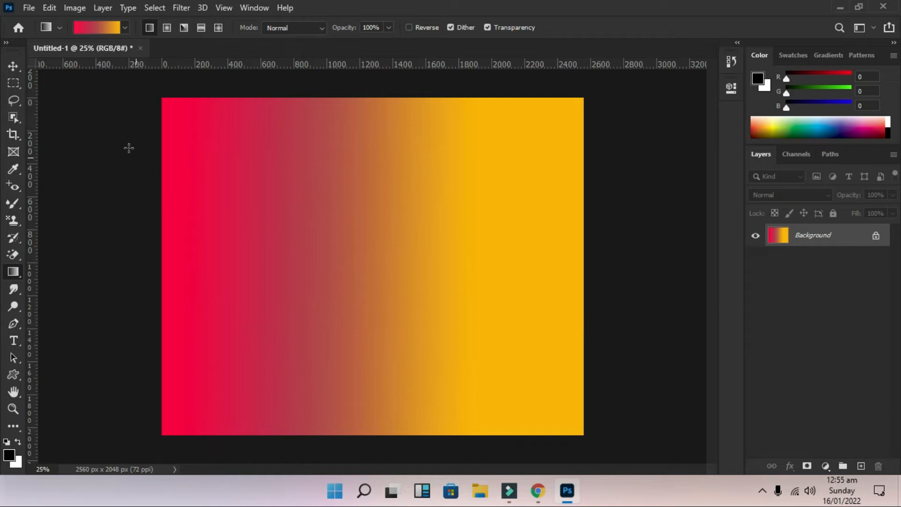
click(35, 81)
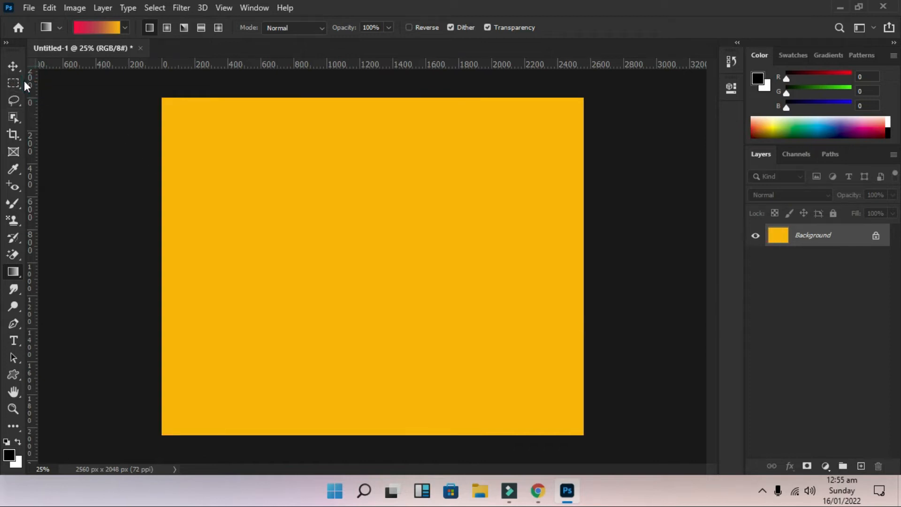
Step: Make a rectangular selection in the middle of the canvas and fill it with the red-to-yellow linear gradient from left to right
click(14, 83)
drag(285, 175, 494, 322)
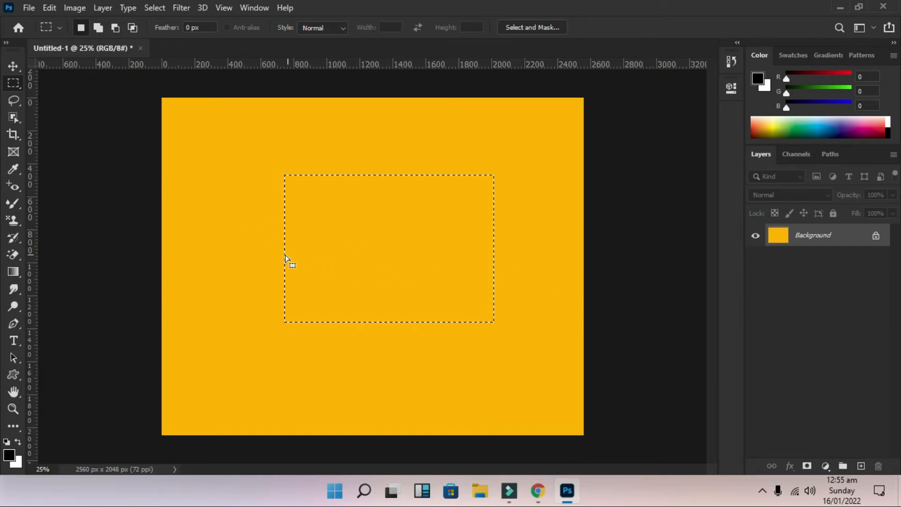
click(13, 272)
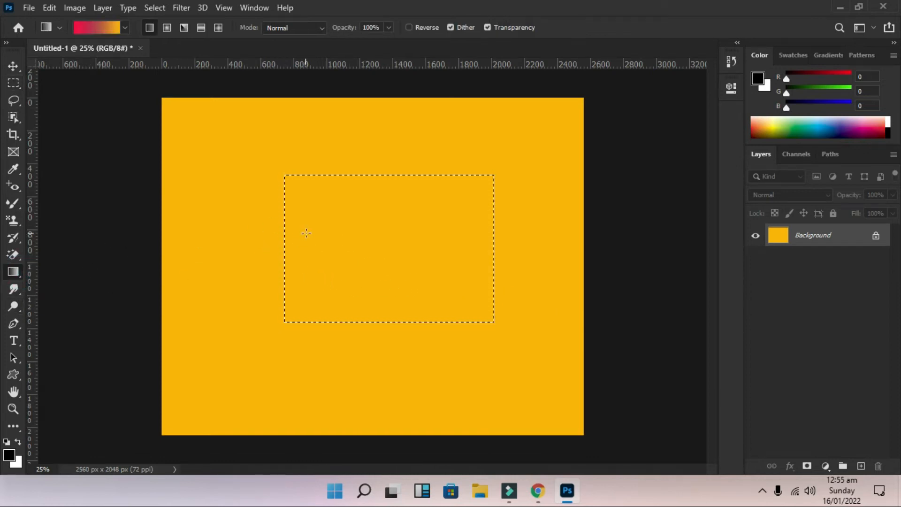
drag(287, 254, 479, 265)
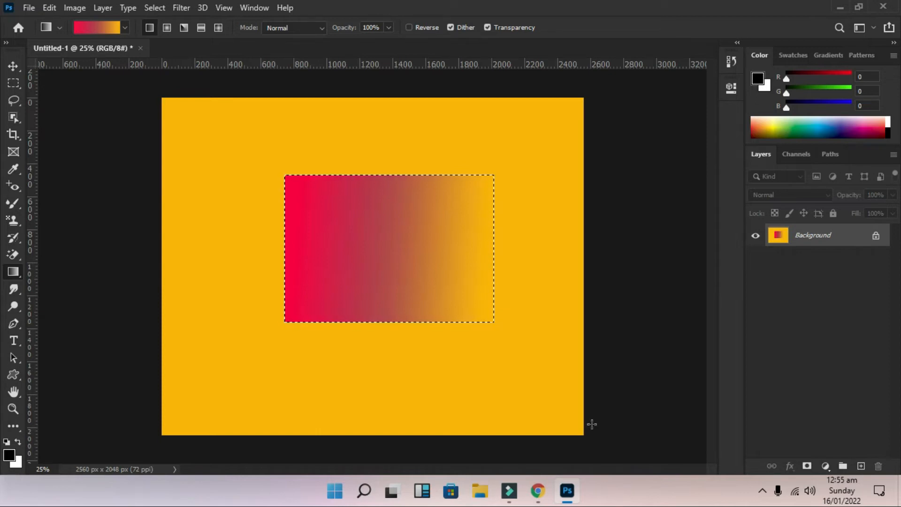
Step: Redraw the gradient starting outside the selection, refill it from its left edge to its right edge, and deselect
click(613, 256)
drag(223, 300, 57, 322)
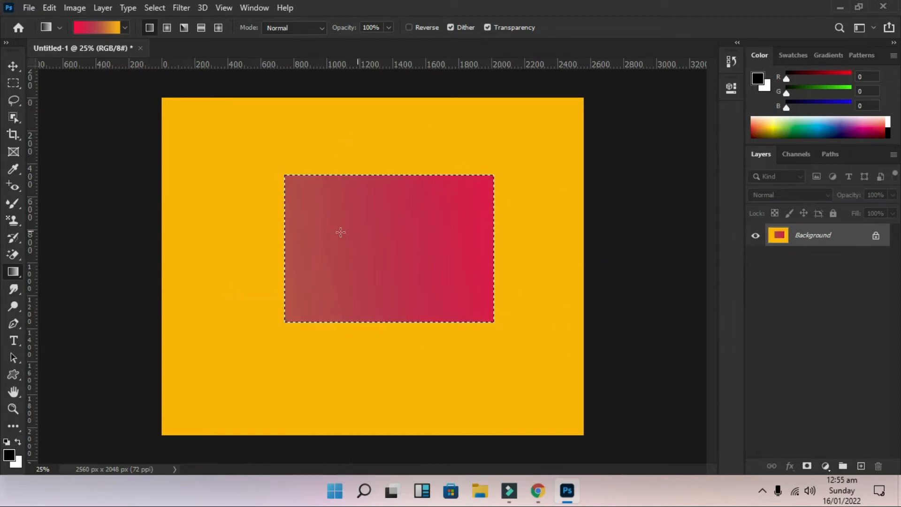
drag(286, 251, 492, 247)
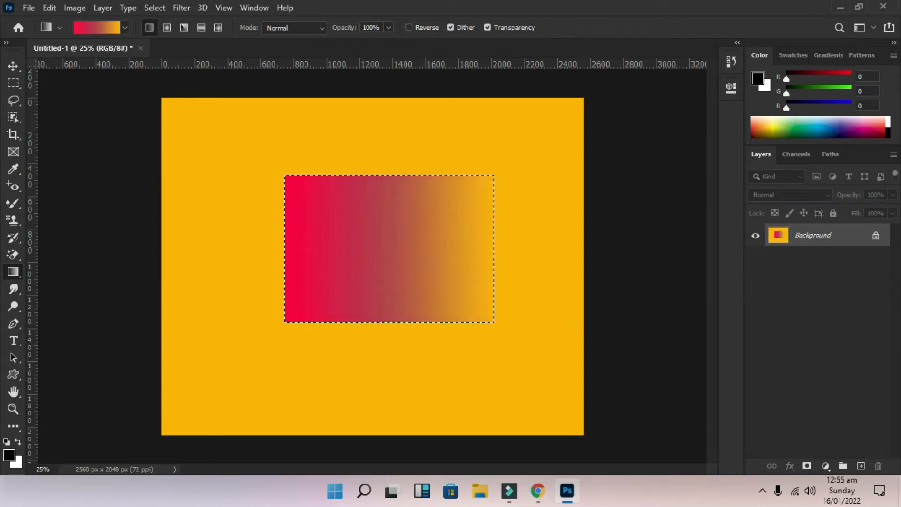
key(ctrl+d)
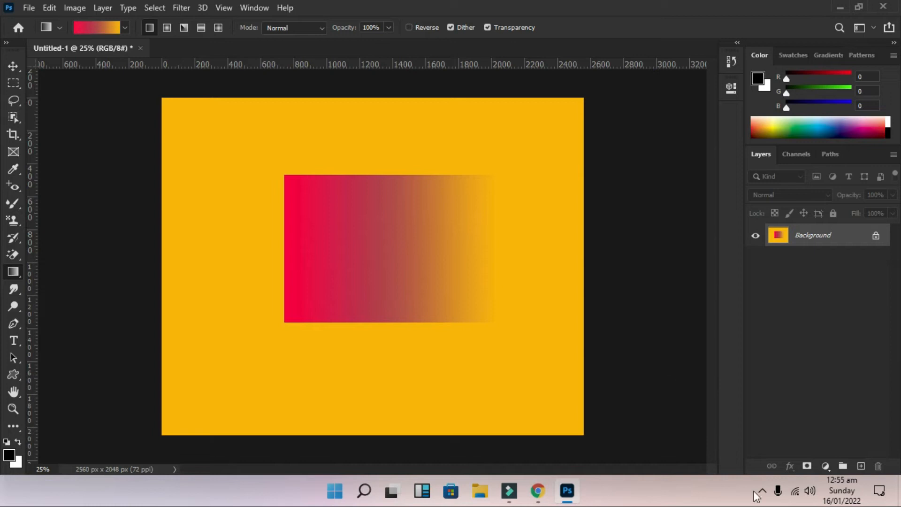
Step: Close the document without saving and create a new 2560 x 2048 px document at 72 pixels/inch
click(141, 48)
click(462, 190)
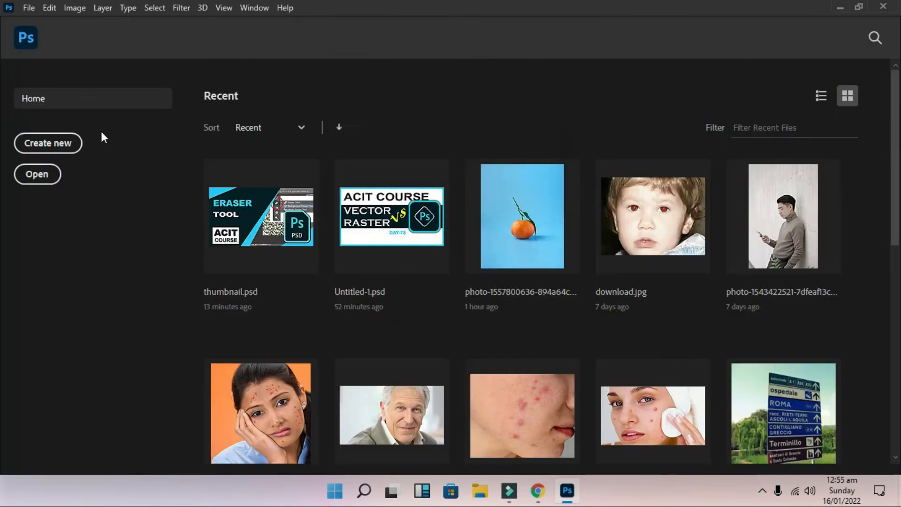
click(78, 147)
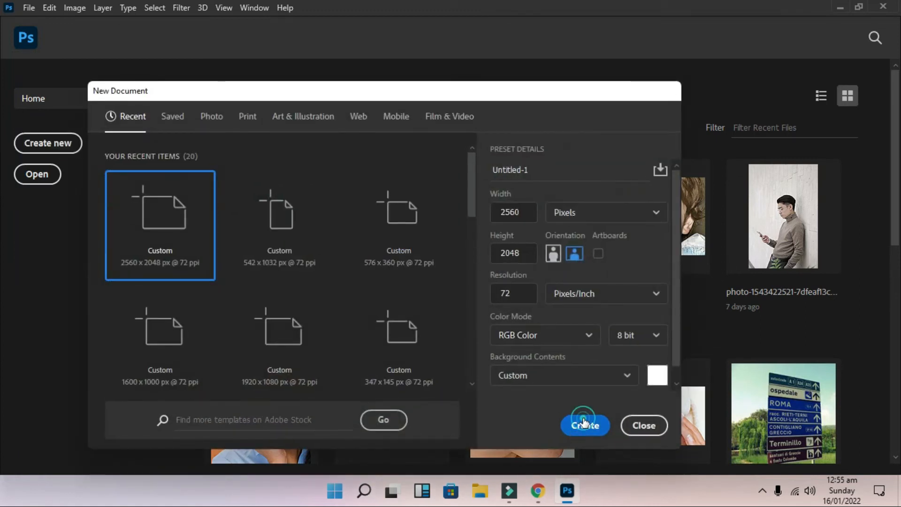
click(585, 424)
Step: Open the gradient for editing and set its first colour stop to dark grey #323232
click(98, 30)
click(244, 277)
click(315, 334)
drag(567, 251, 464, 249)
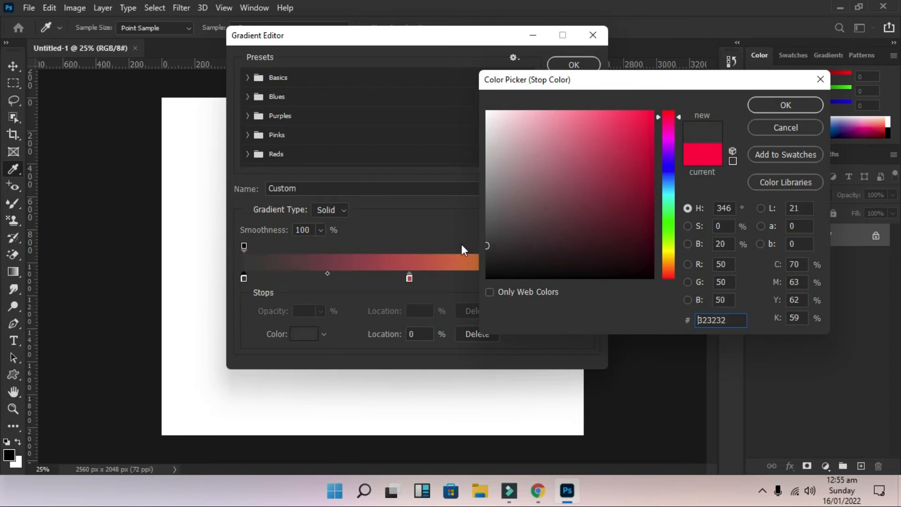
click(755, 103)
Step: Remove the red and yellow colour stops and place a copy of the dark grey stop at location 100%
drag(411, 276, 416, 311)
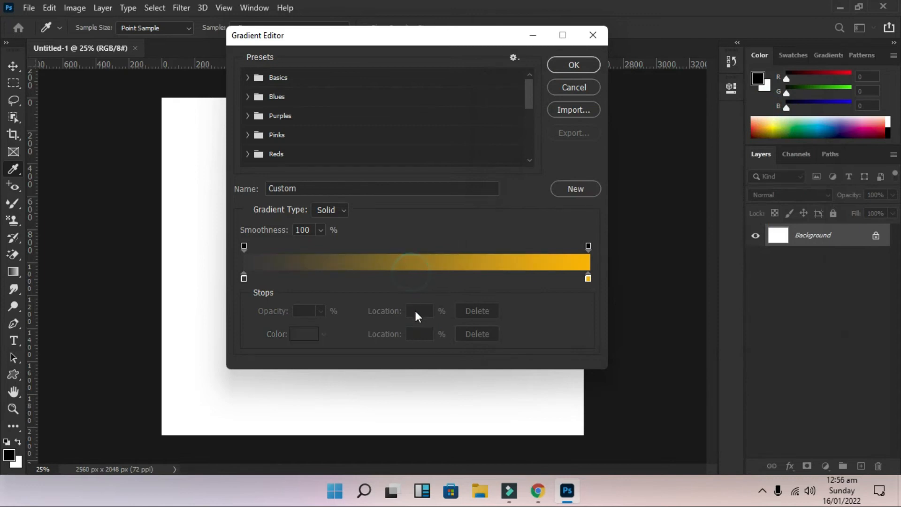
drag(588, 278, 590, 344)
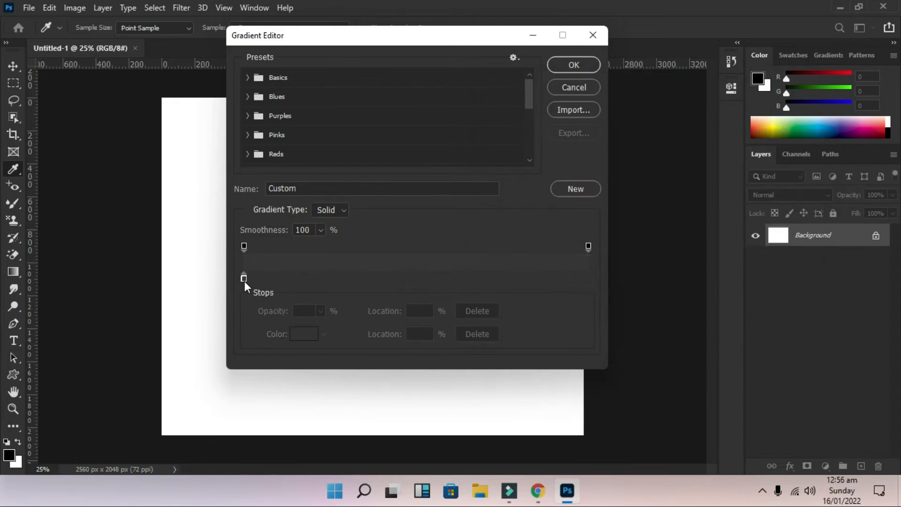
drag(245, 274, 537, 277)
drag(537, 280, 589, 275)
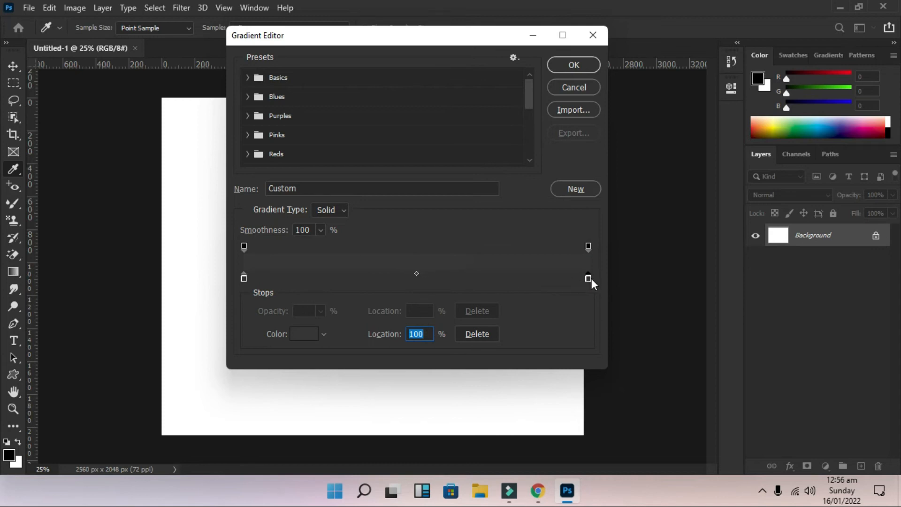
Step: Add a colour stop at location 50% and set it to the slightly lighter grey #434242
click(426, 281)
key(Delete)
drag(414, 275, 418, 278)
click(416, 278)
click(304, 334)
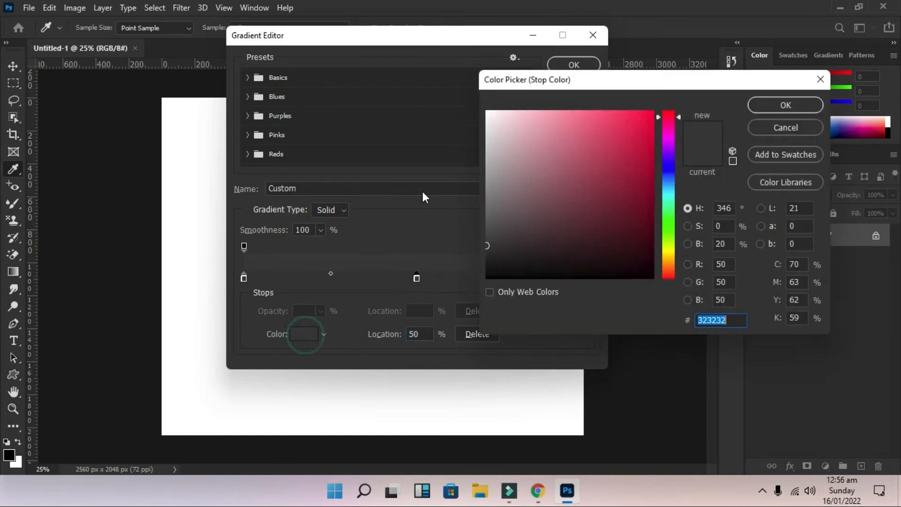
click(485, 248)
mouse_move(486, 246)
mouse_down()
mouse_move(496, 204)
mouse_move(489, 234)
mouse_up()
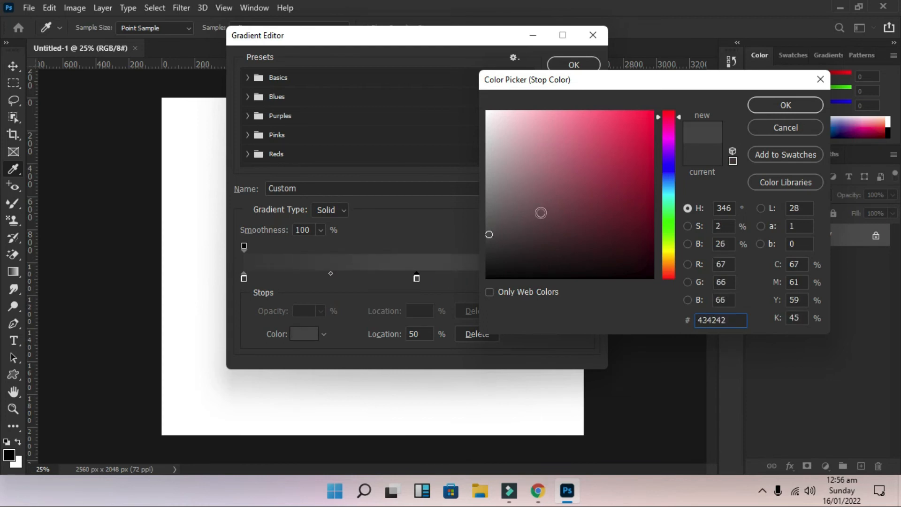
click(774, 115)
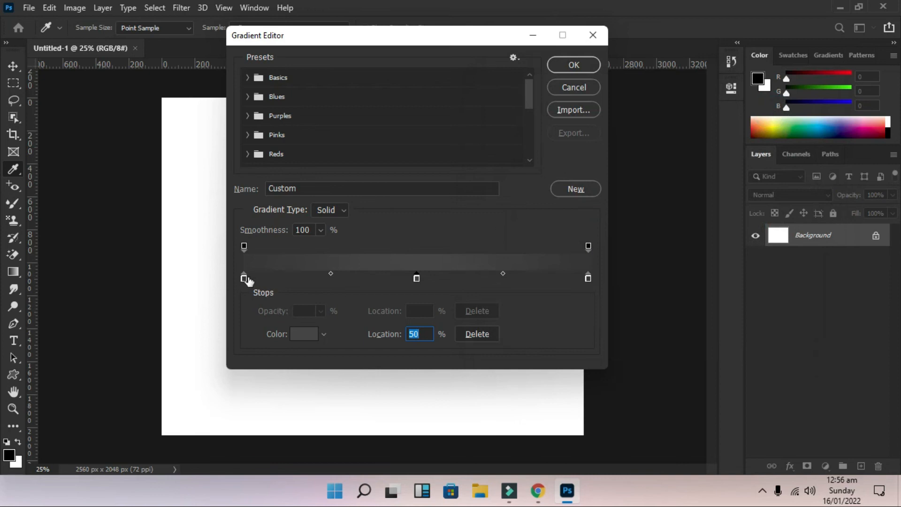
Step: Add a dark grey stop at location 5% and a copy of it near the gradient's right end, and accept the gradient
drag(244, 279, 325, 331)
click(261, 280)
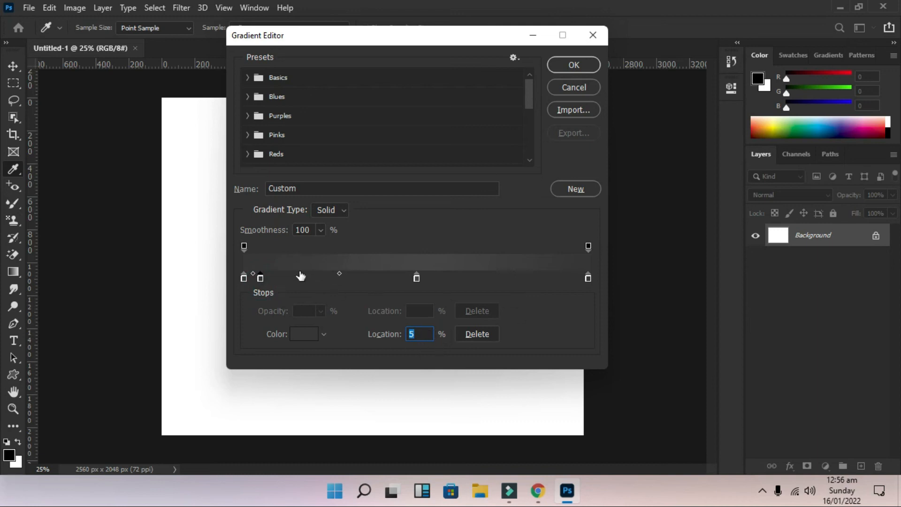
drag(262, 278, 571, 277)
click(574, 65)
Step: Select a tall rectangle near the canvas centre, fill it with the grey gradient from its left edge to its right edge, and deselect
click(13, 83)
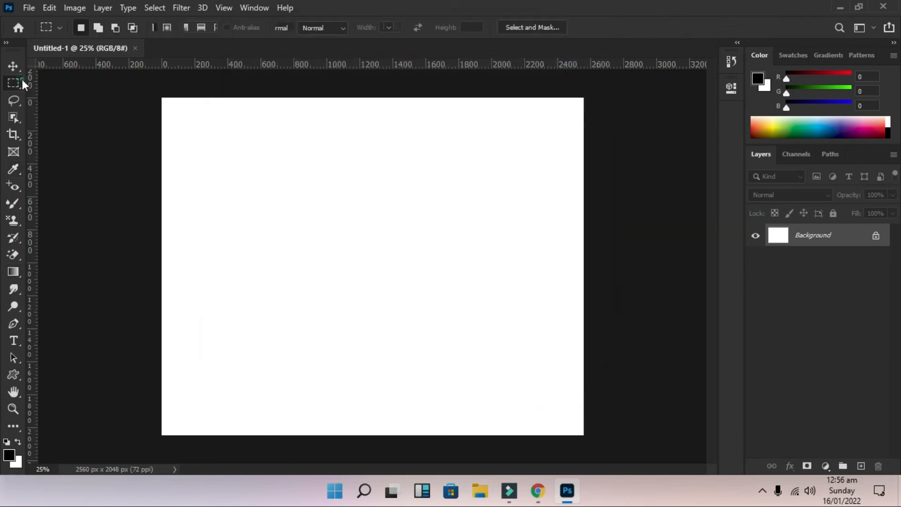
drag(309, 170, 397, 348)
click(13, 272)
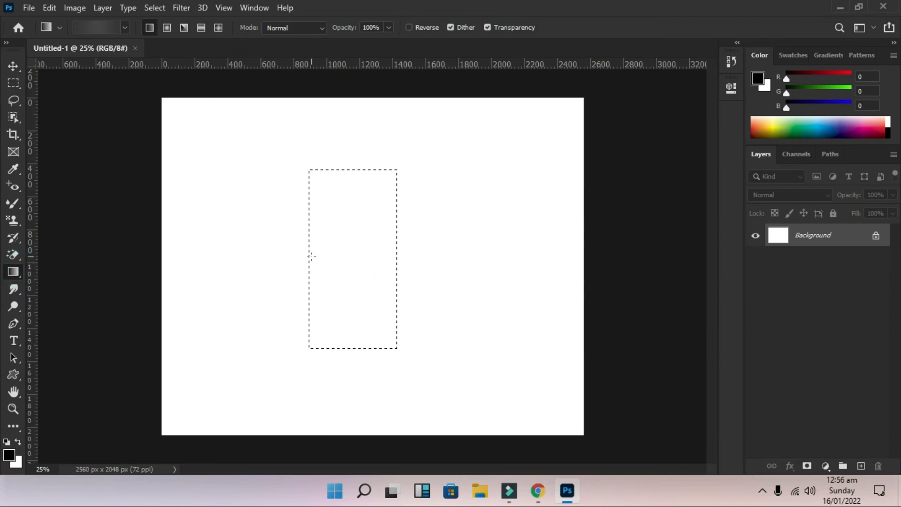
drag(310, 257, 398, 258)
key(ctrl+d)
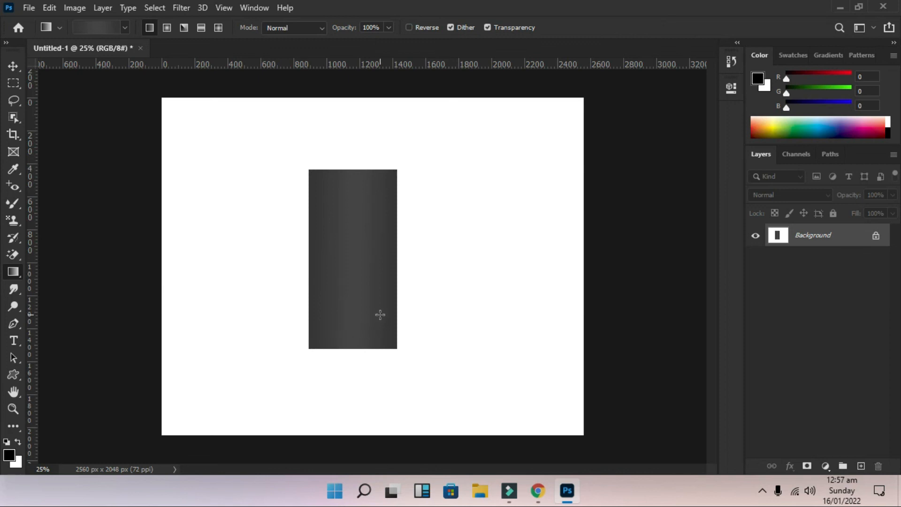